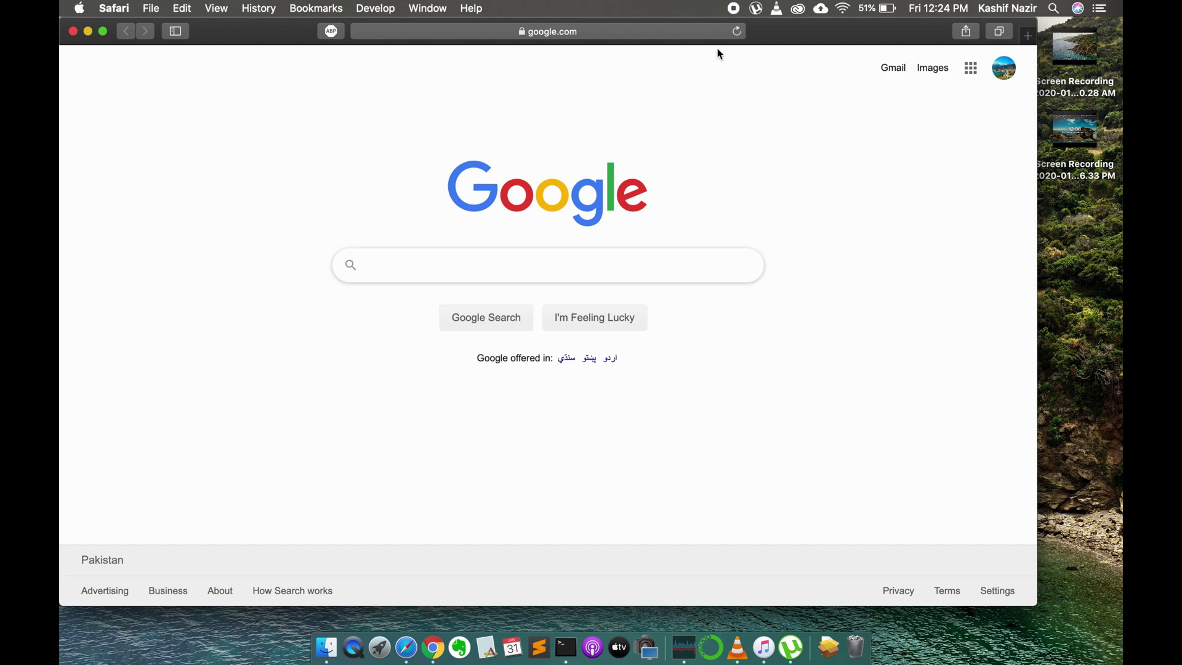
Step: Go to instagram.com from the Google homepage to load the Instagram feed
left_click(622, 31)
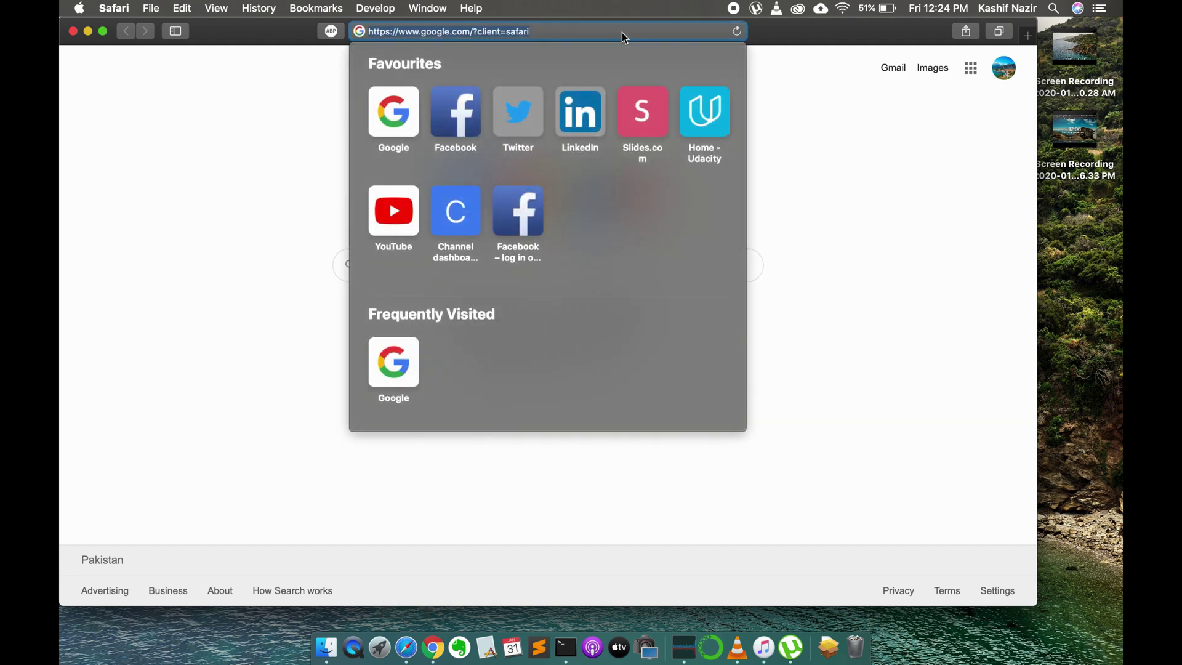
type("instagram.com")
key("Return")
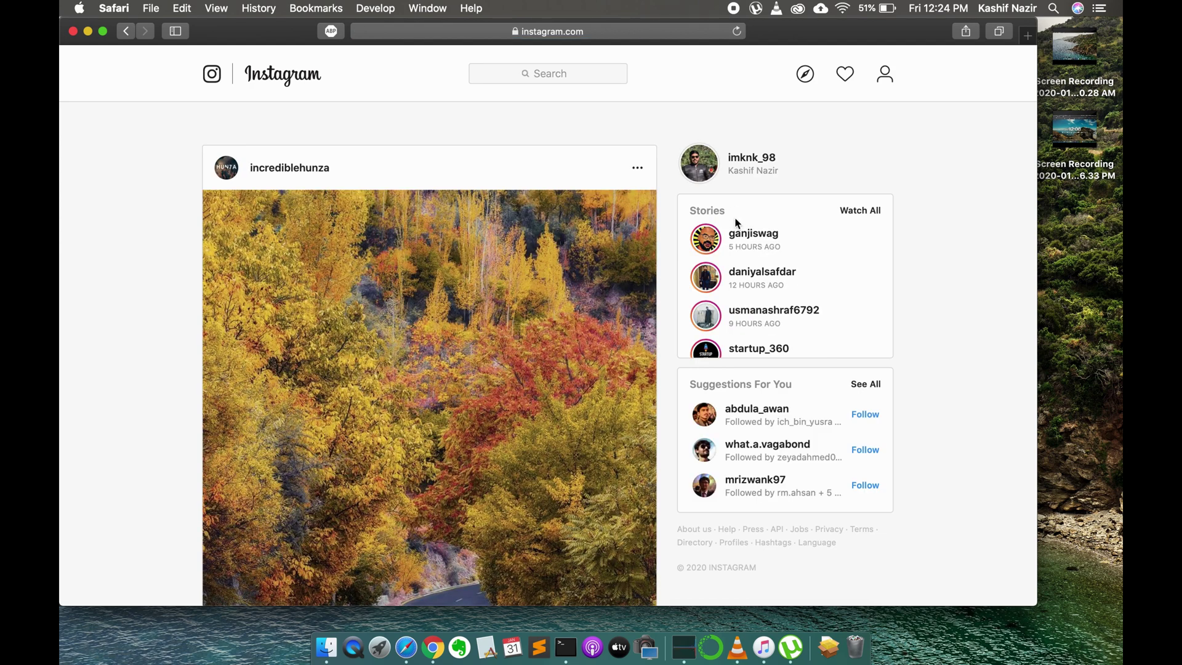
left_click(121, 10)
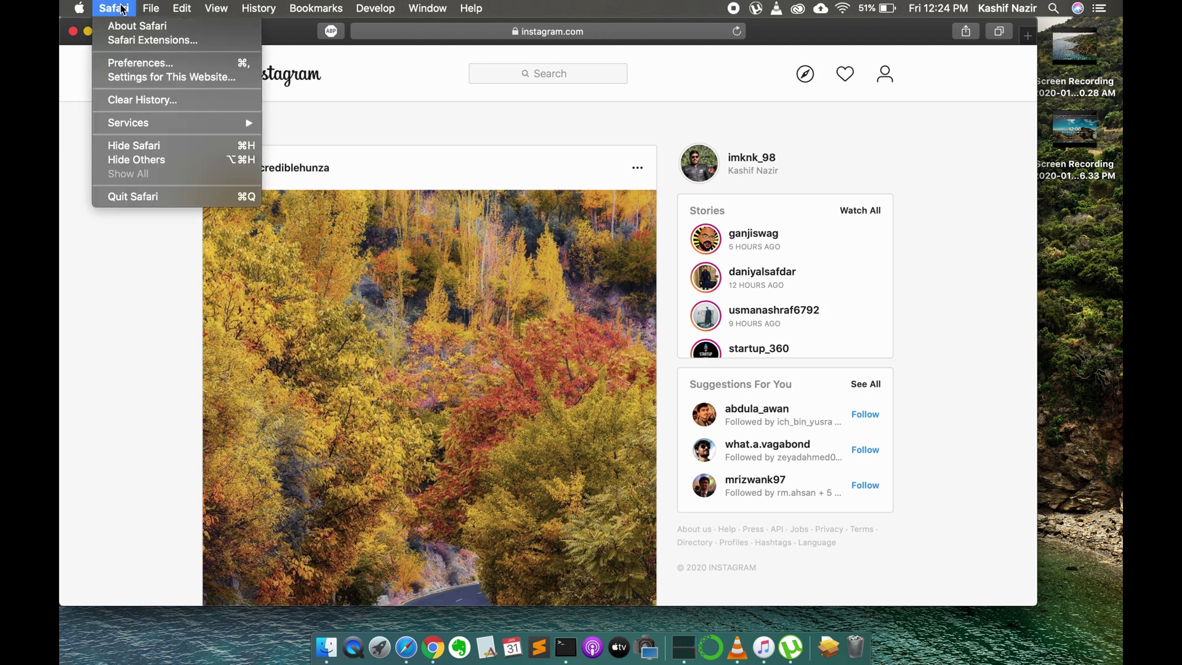
left_click(139, 64)
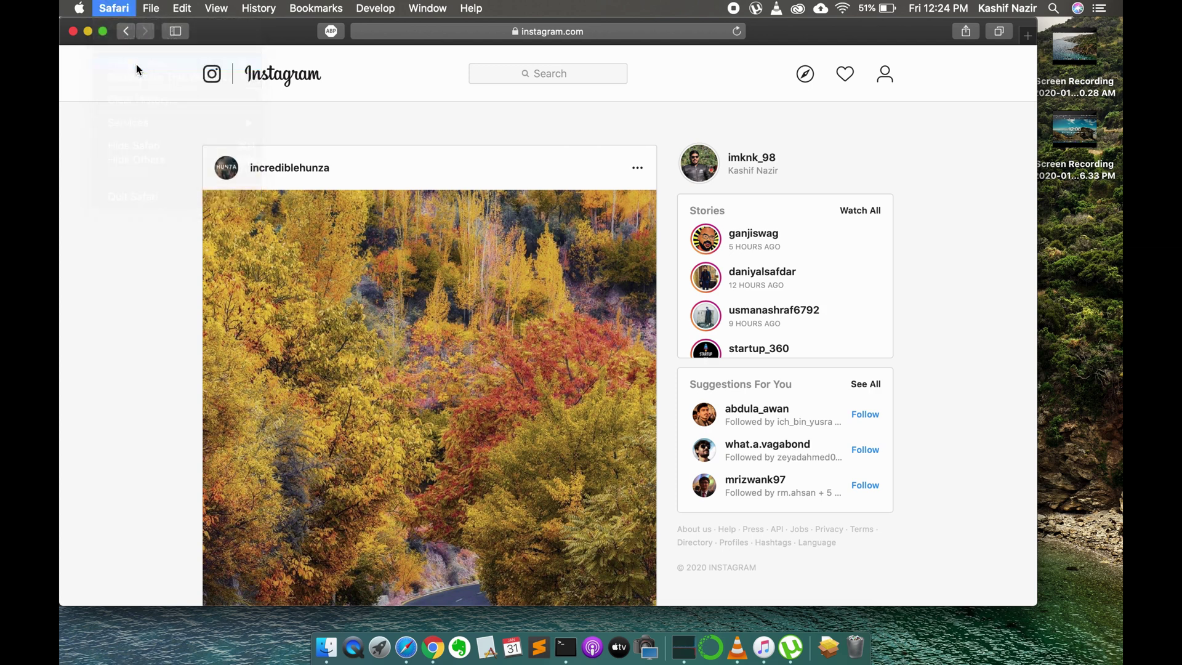
left_click(736, 224)
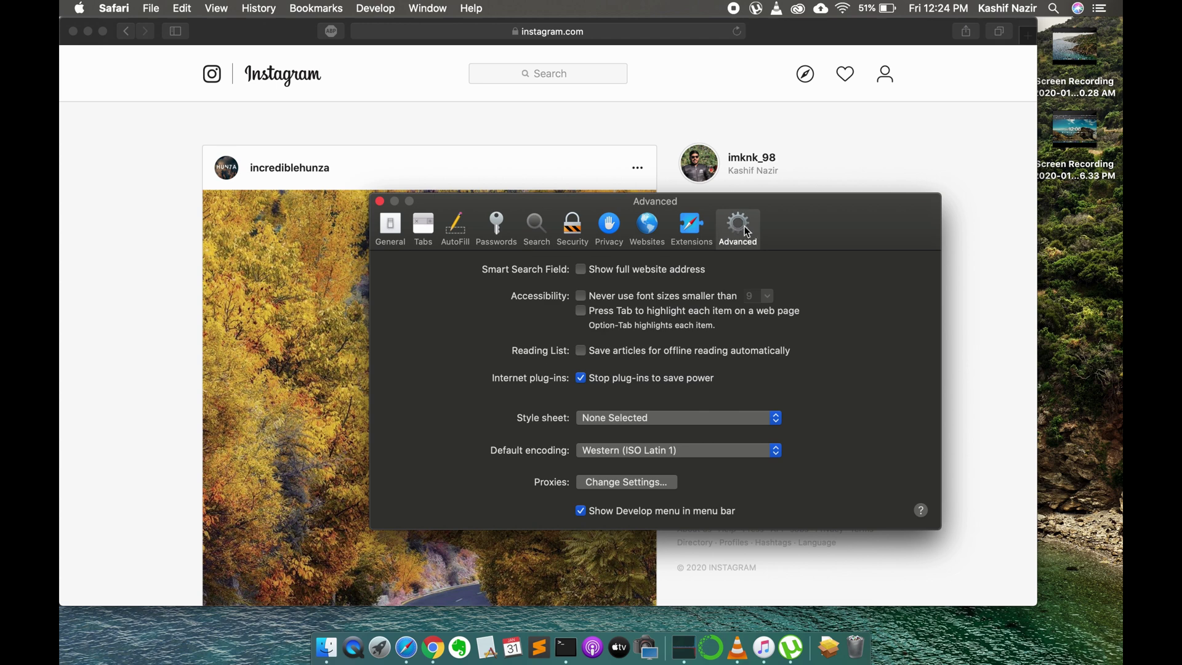
left_click(736, 224)
left_click(581, 511)
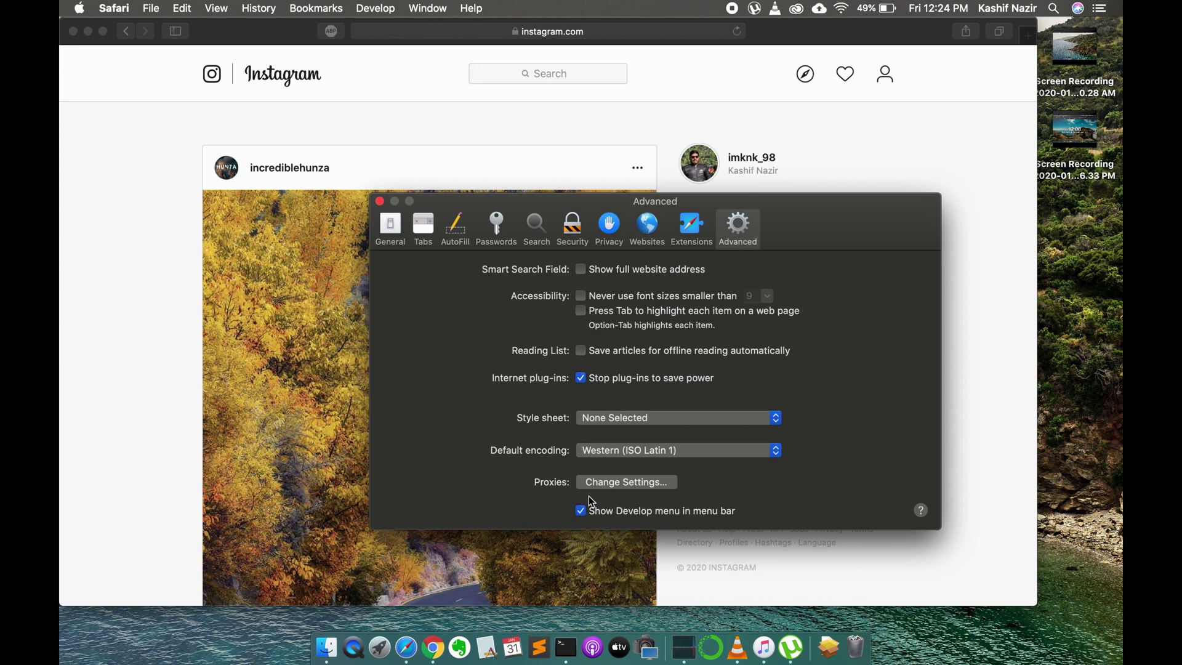
left_click(381, 202)
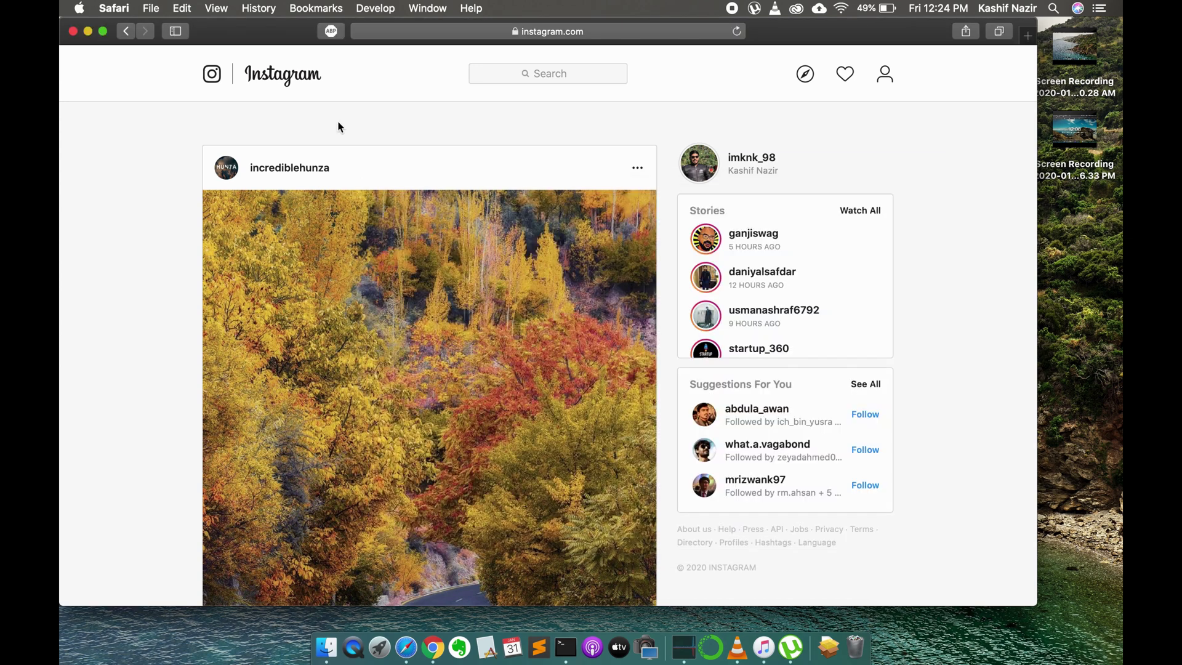
Step: Set Safari's user agent to Safari iOS 12.1.3 iPhone so Instagram reloads in mobile layout
left_click(375, 9)
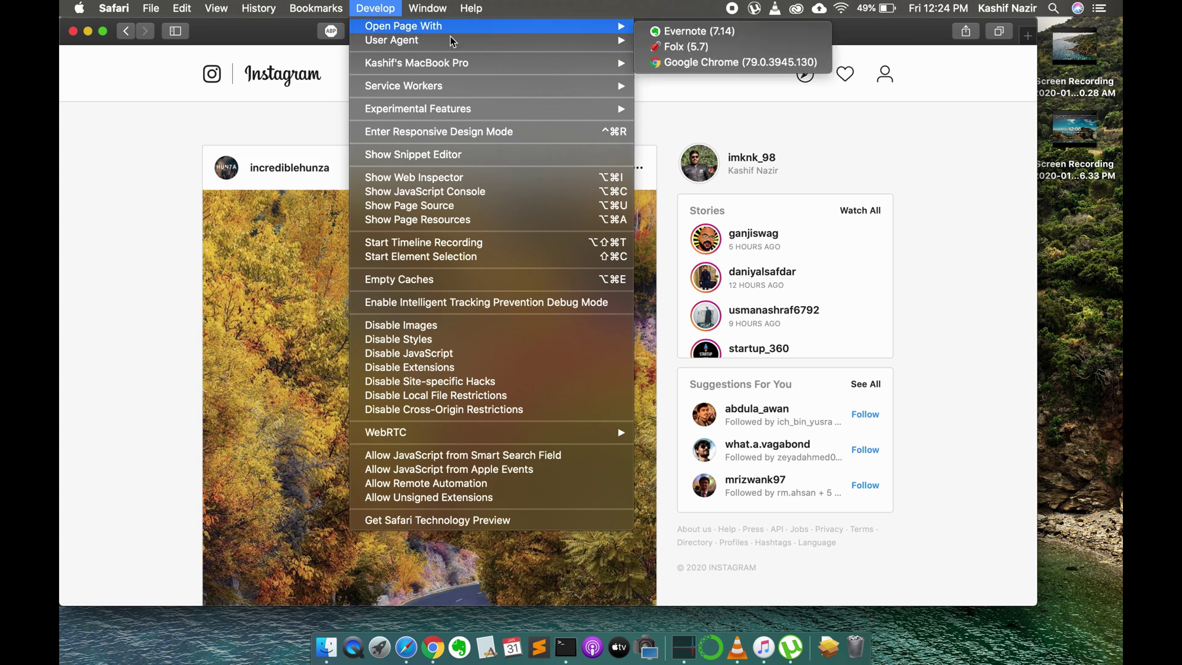
mouse_move(443, 40)
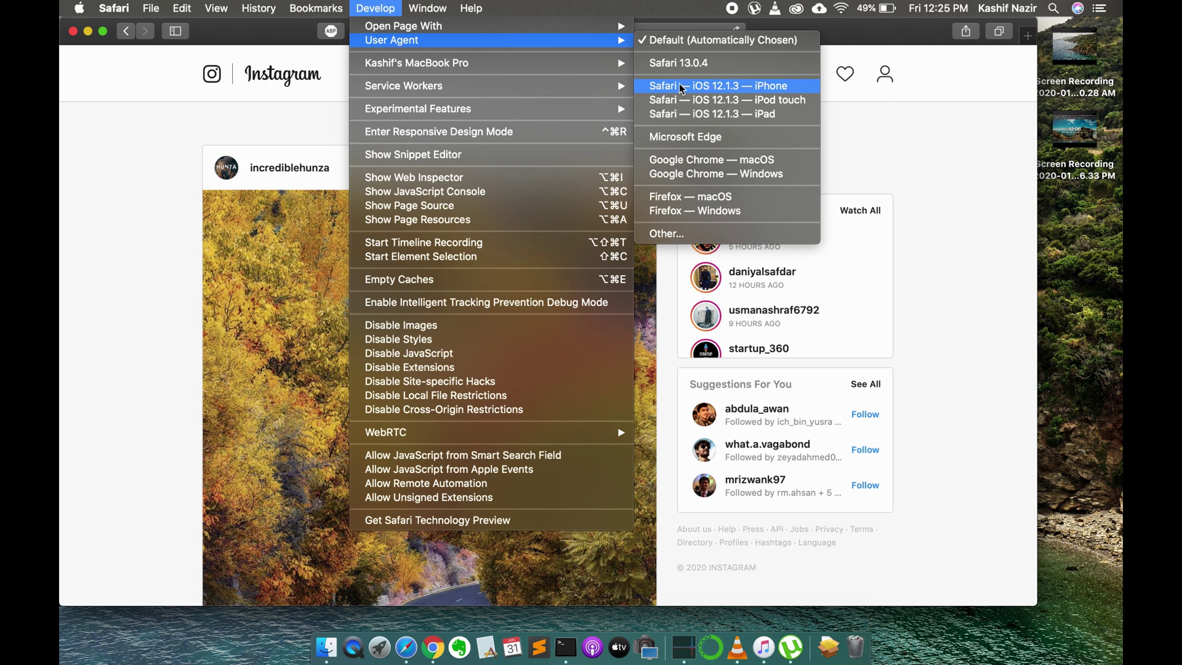
left_click(735, 86)
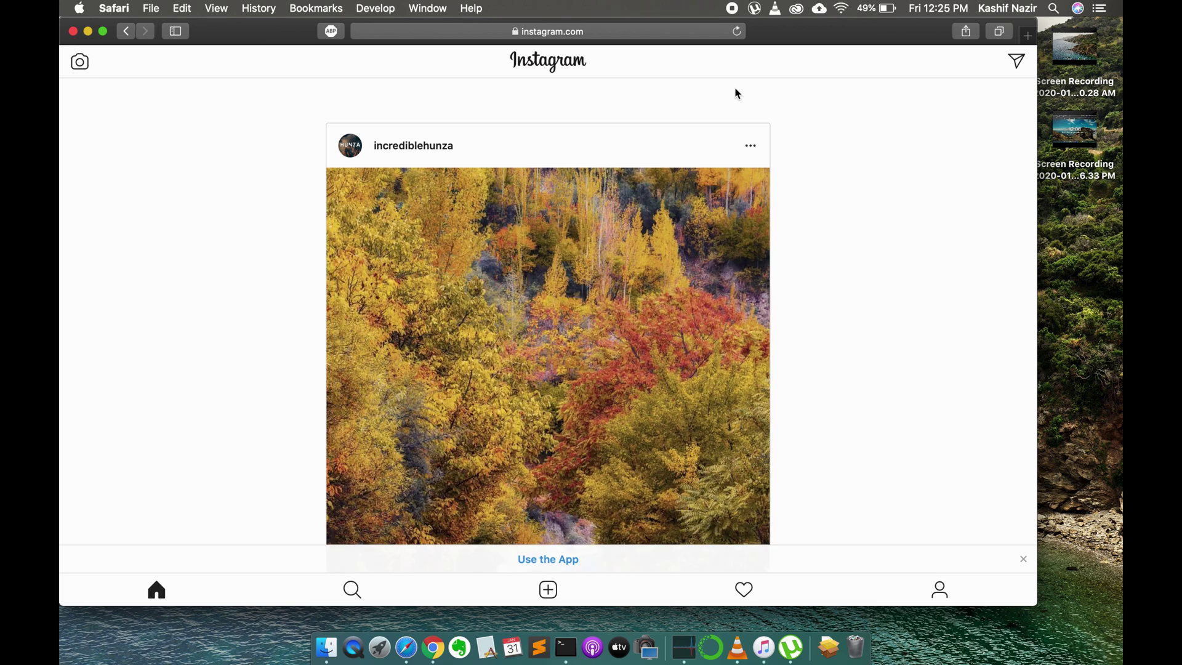
left_click(1018, 63)
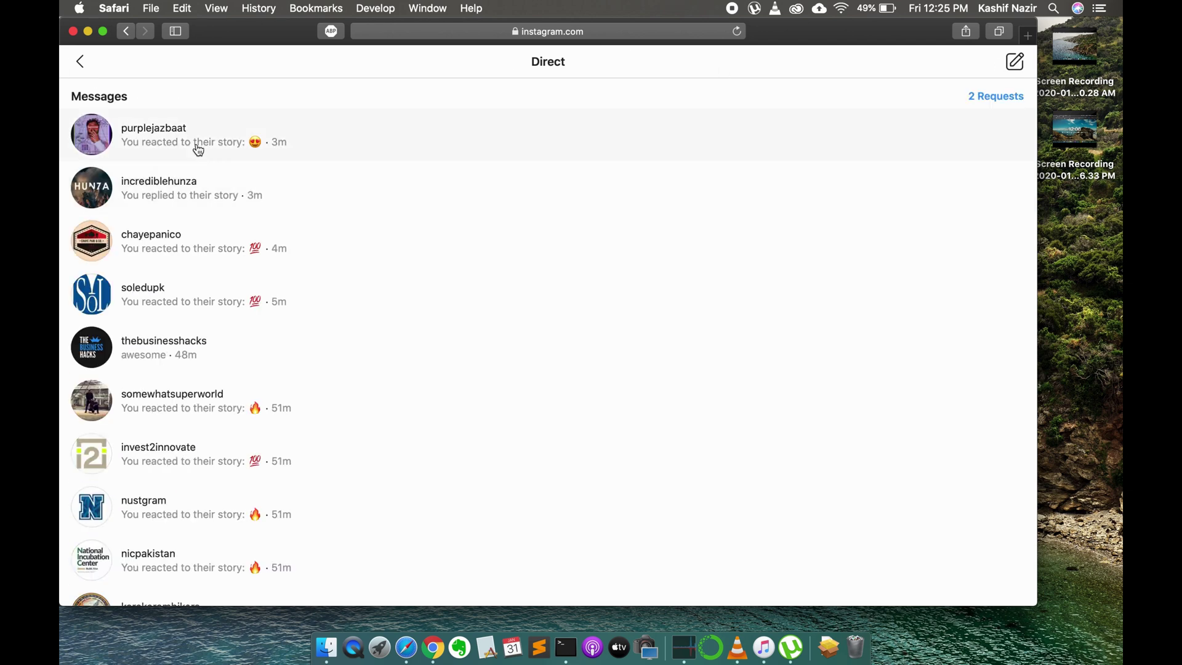
left_click(158, 187)
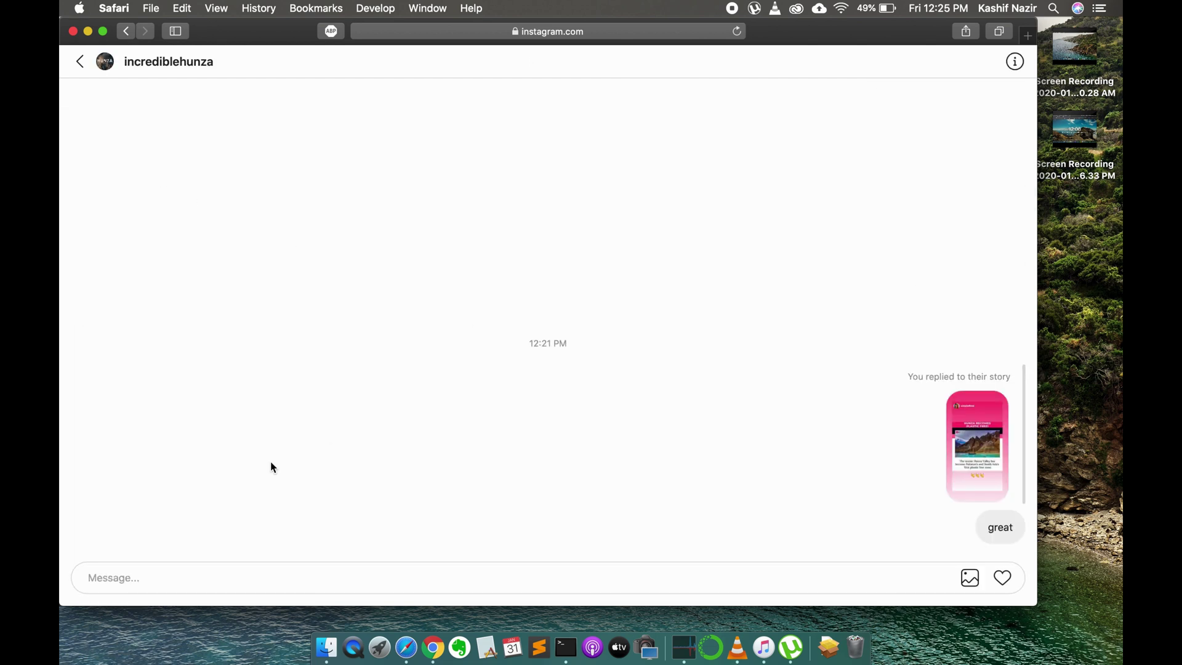
left_click(242, 577)
type("awres")
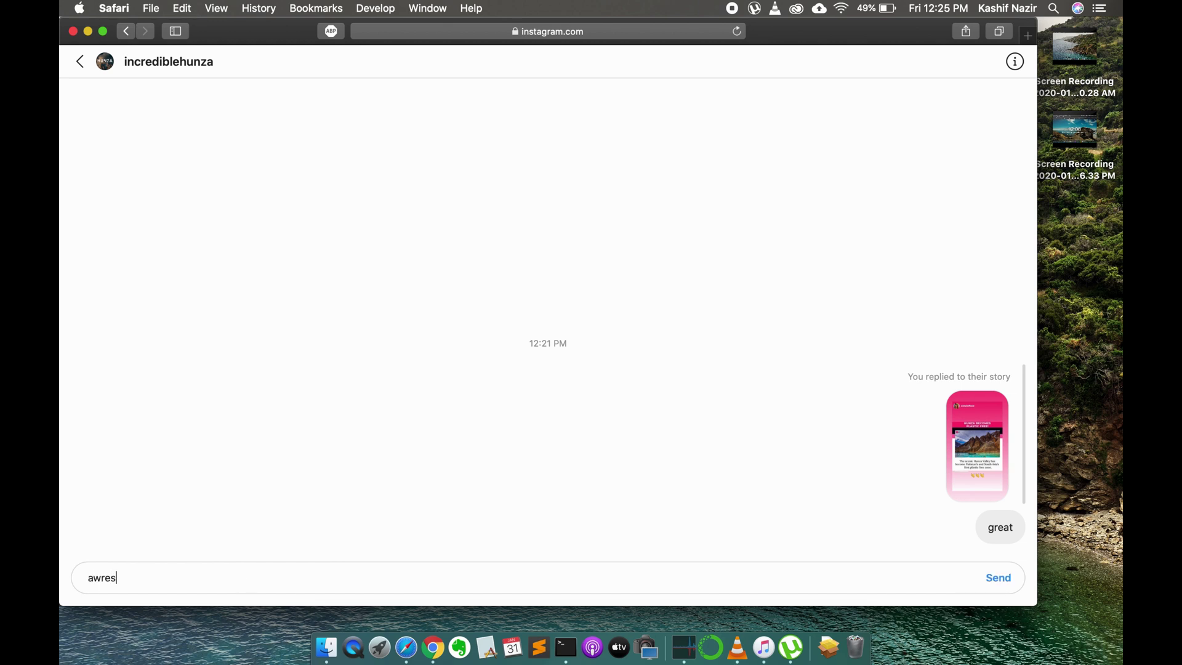
type("oe")
key("BackSpace")
type("me")
key("shift+Return")
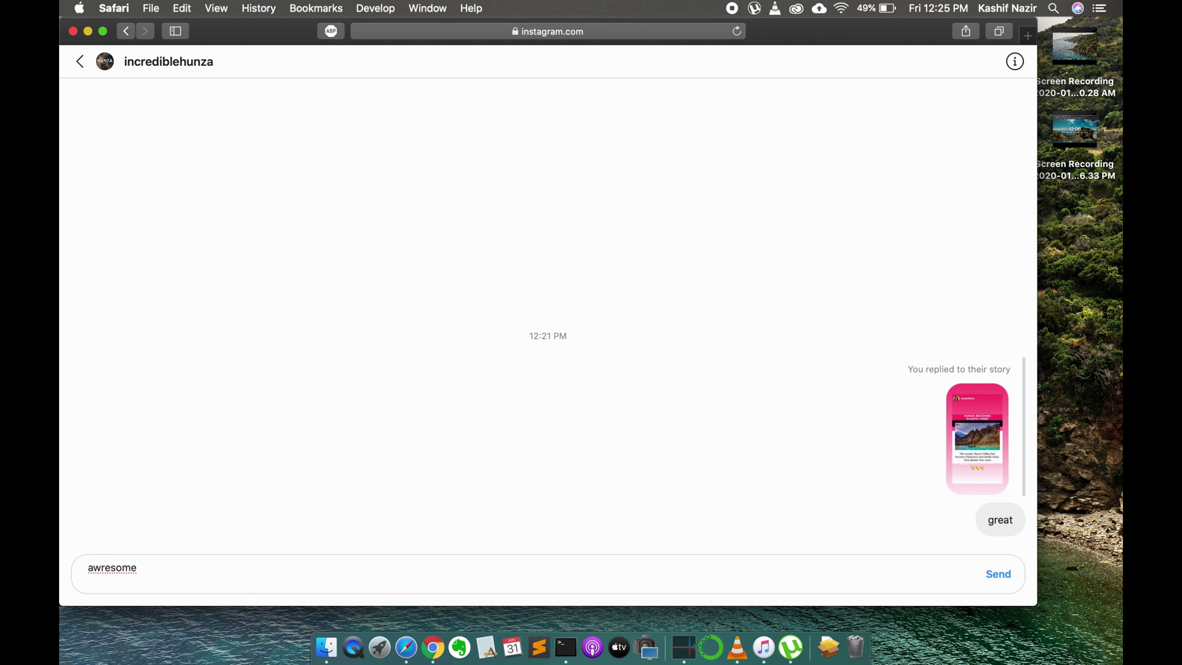
left_click(997, 574)
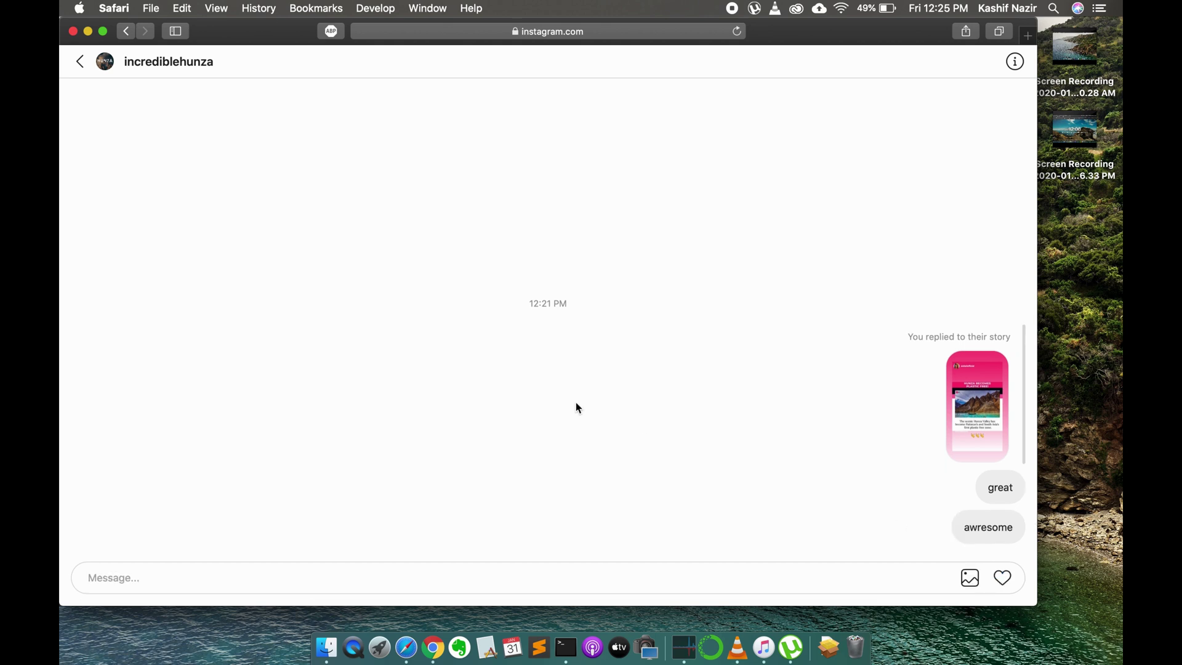
left_click(79, 61)
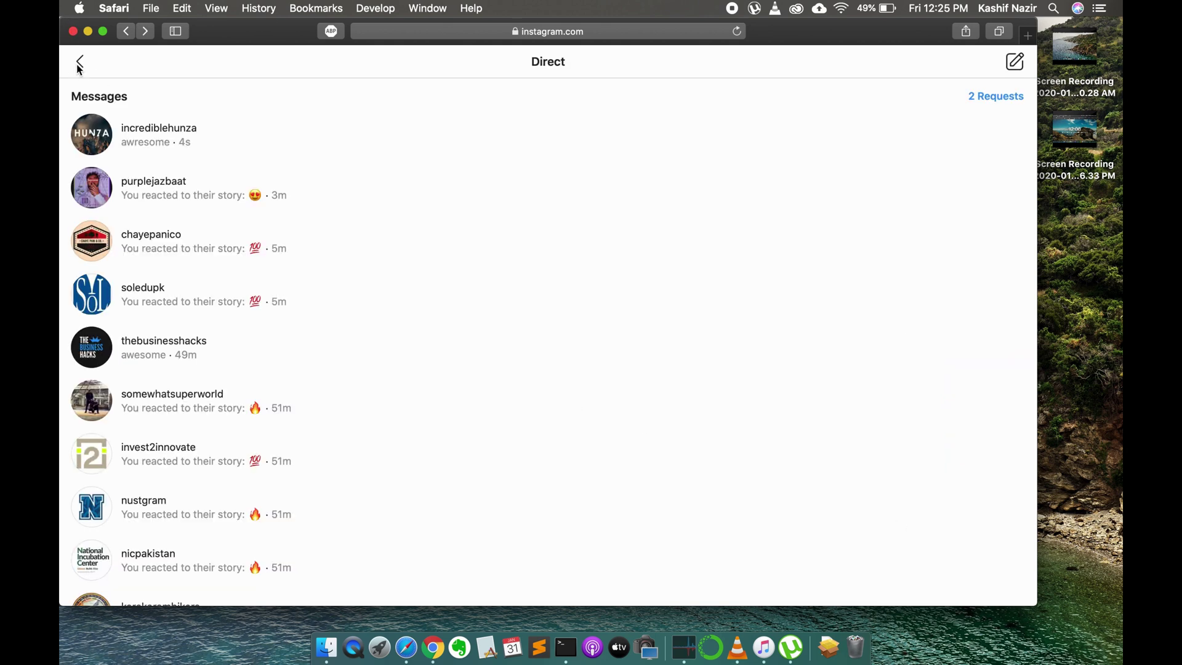
left_click(149, 135)
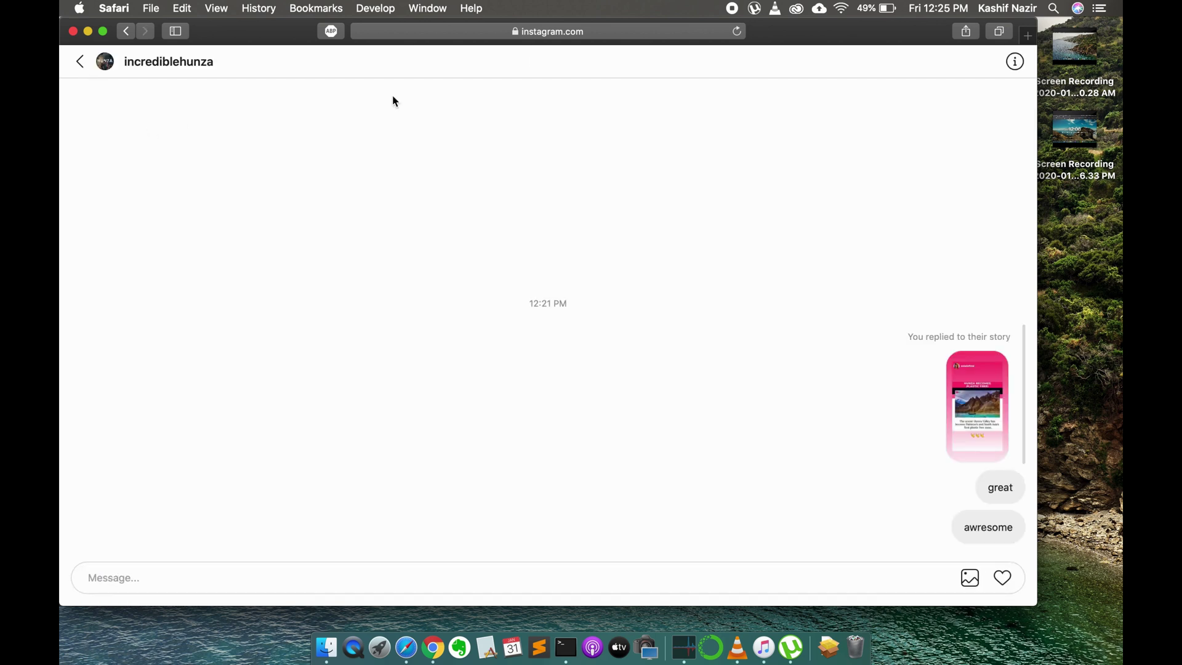
left_click(185, 62)
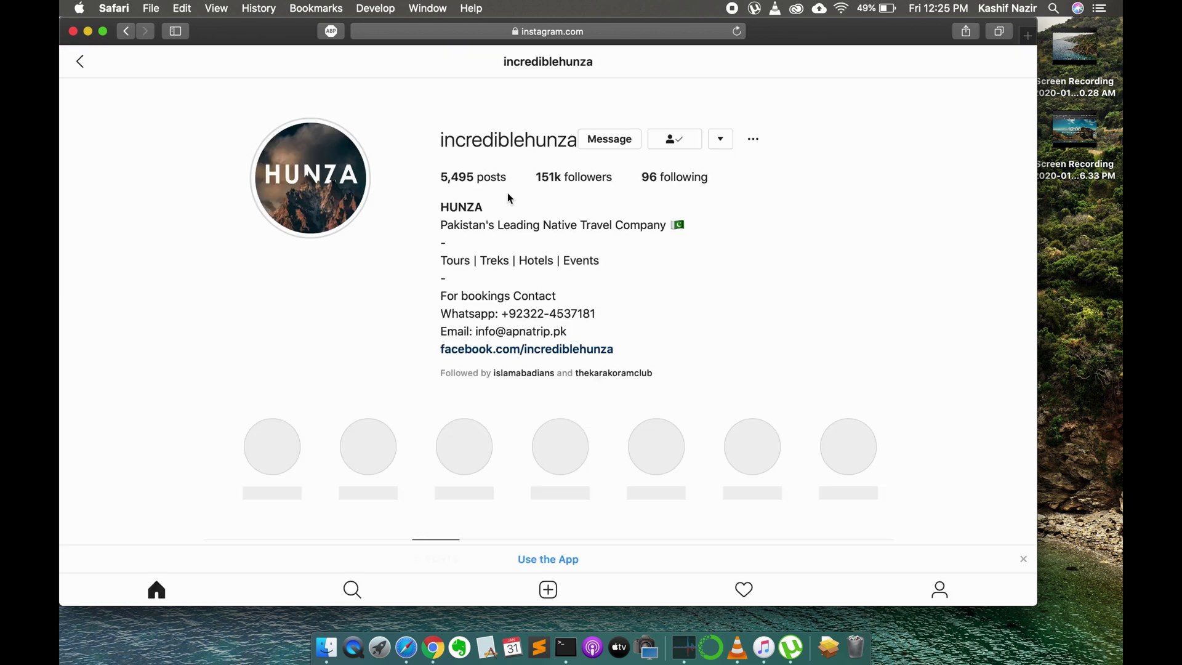
left_click(602, 142)
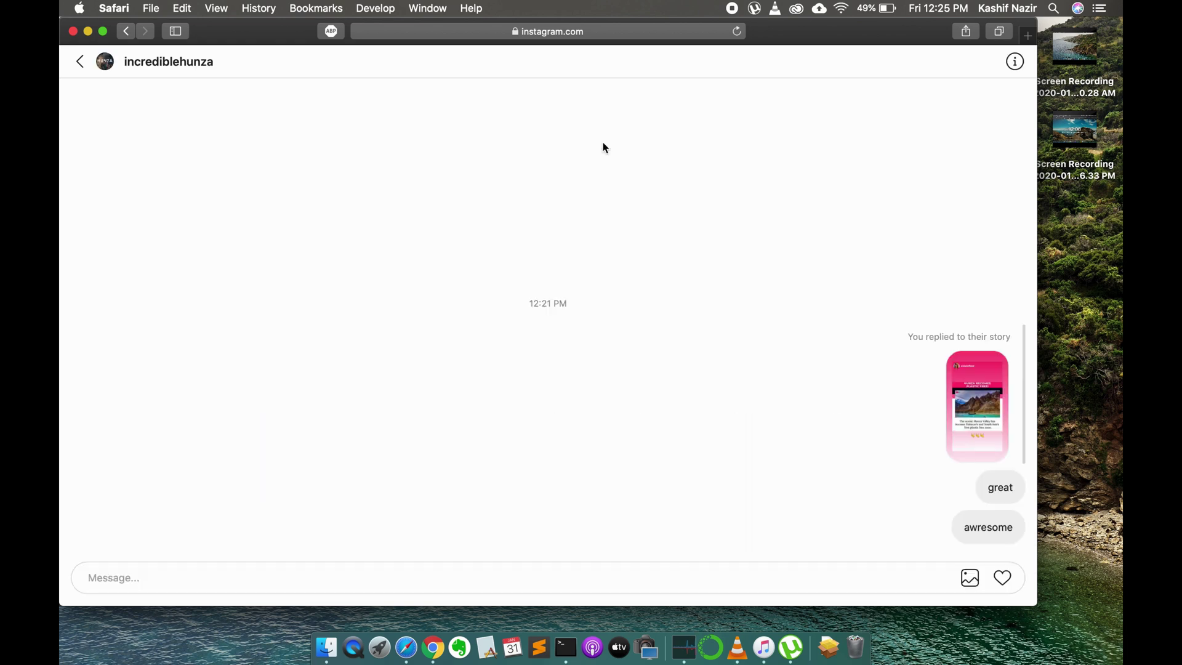
left_click(229, 578)
type("here")
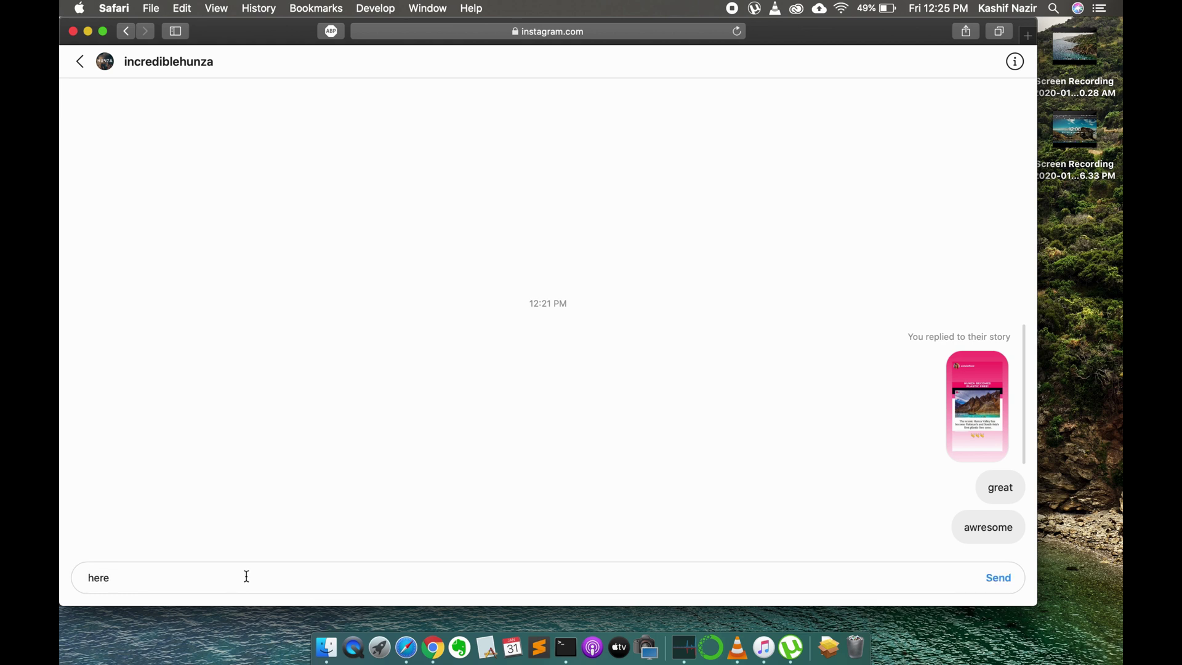
left_click(998, 578)
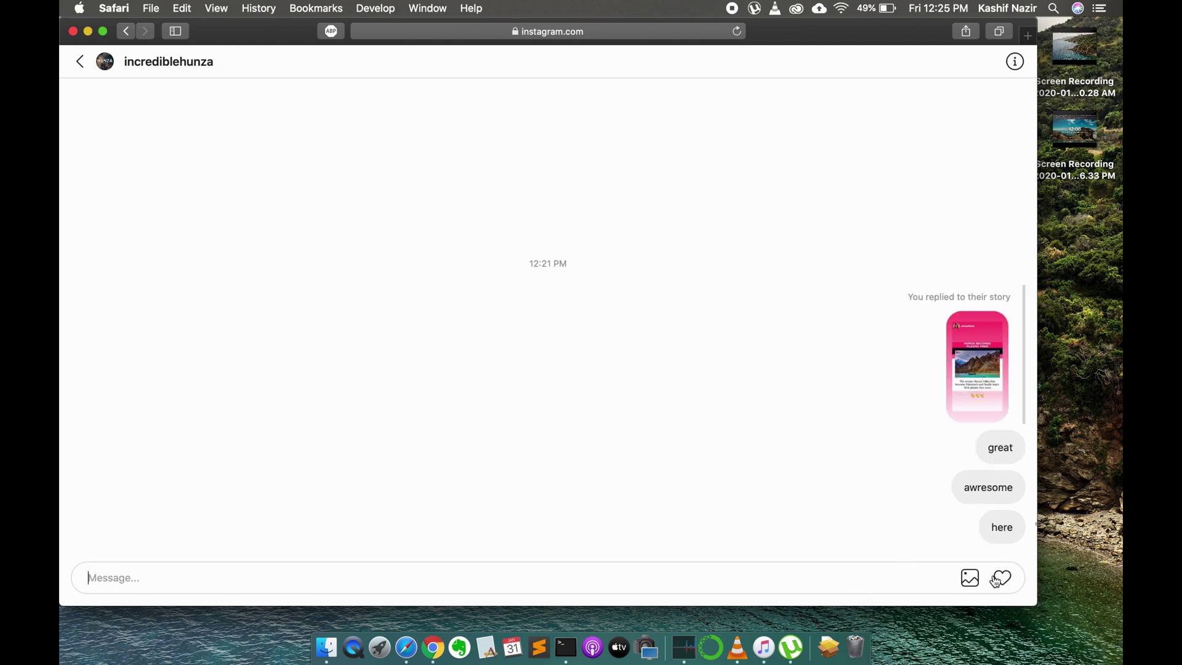
left_click(81, 62)
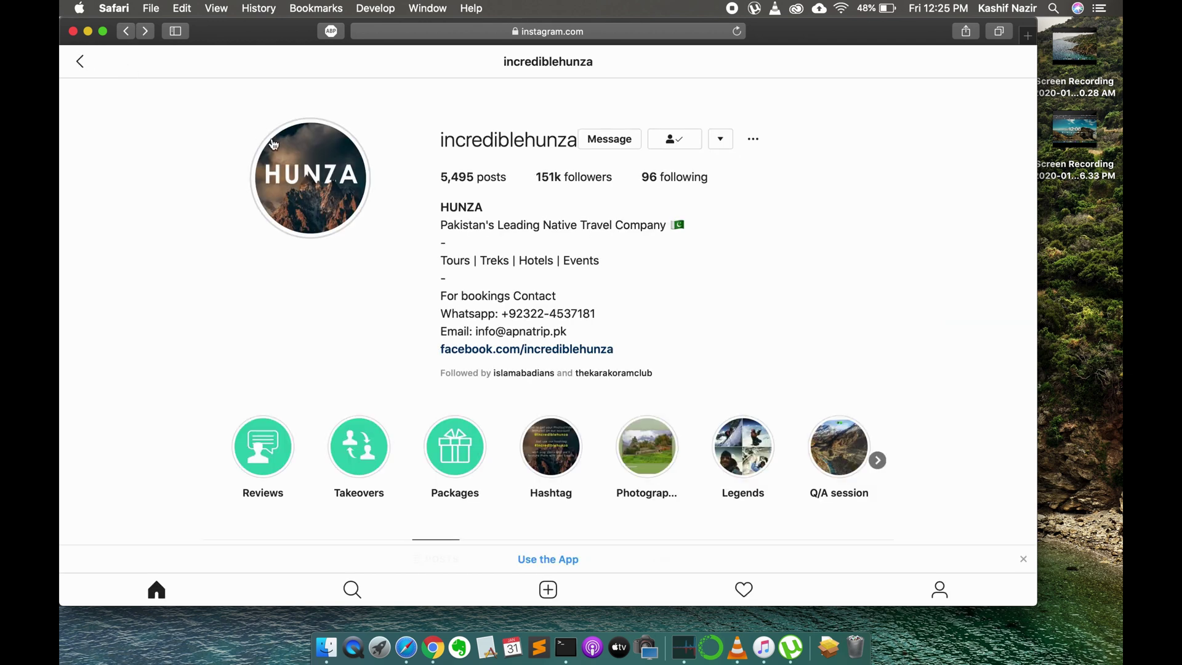